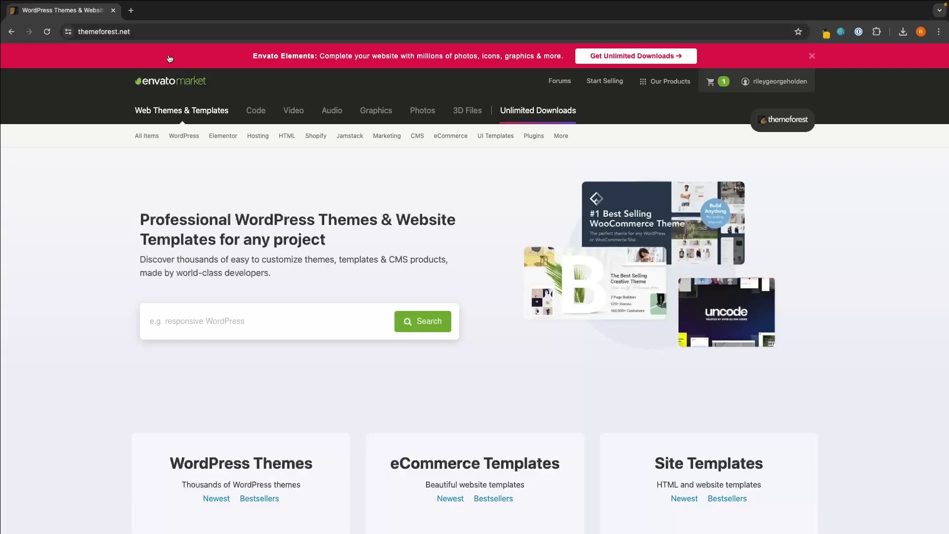
- Go to the ThemeForest Downloads page to see the Hotel Booking WordPress and Zermatt purchases
mouse_move(783, 86)
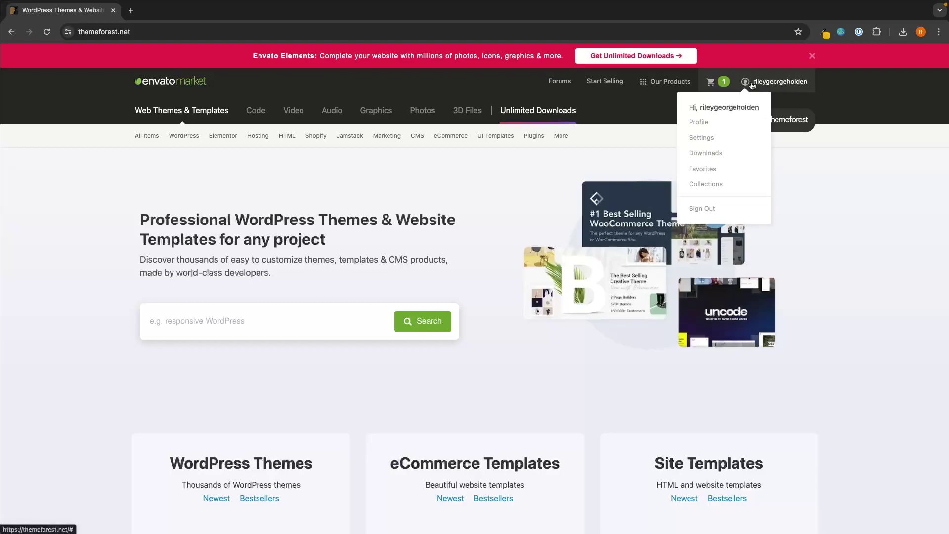
click(702, 153)
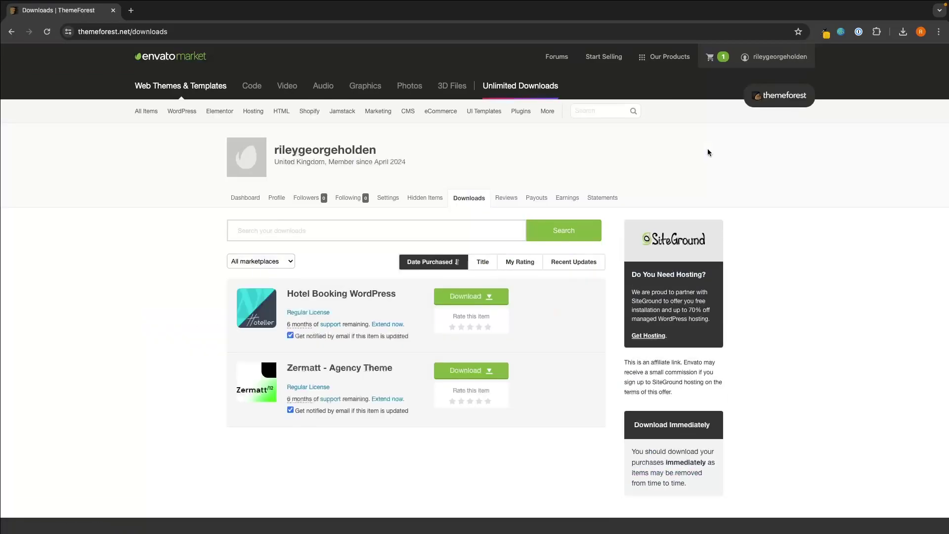
scroll(500, 246, down, 1)
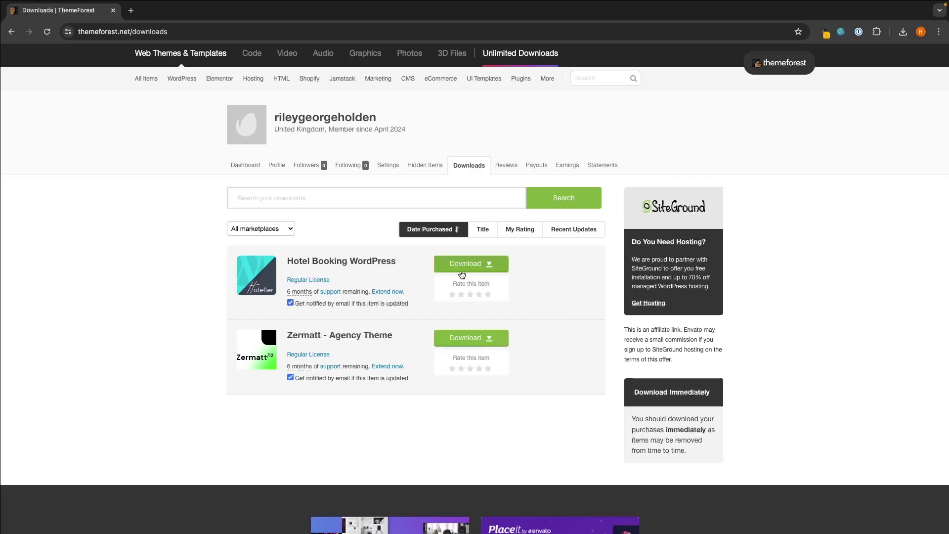
- Download the Hotel Booking WordPress item as the installable WordPress file only
click(481, 268)
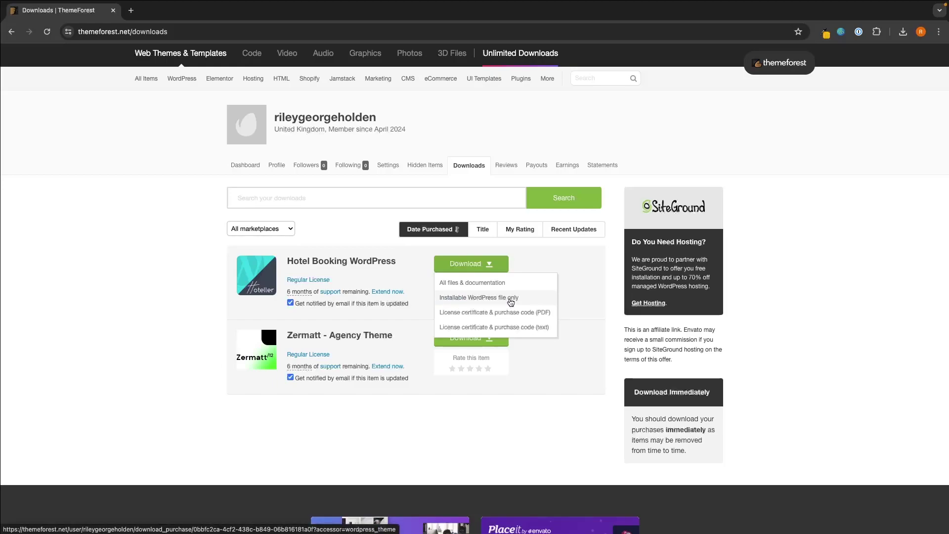
click(510, 298)
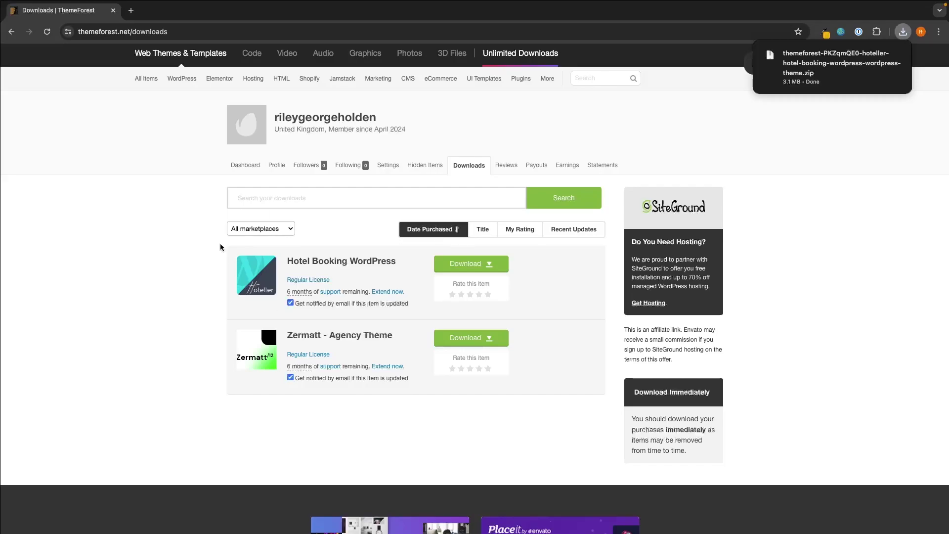
- Open the WordPress dashboard in a new tab and go to Appearance > Themes
click(131, 11)
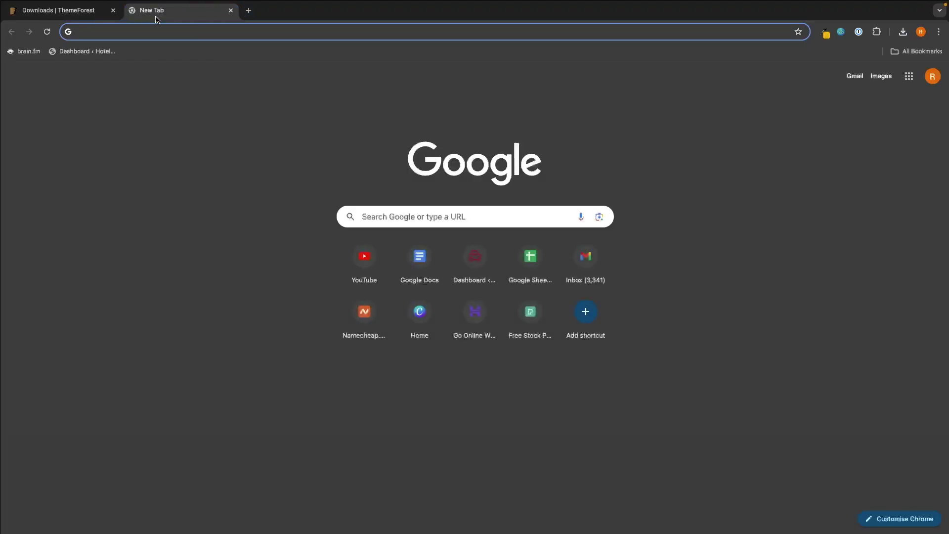
click(82, 52)
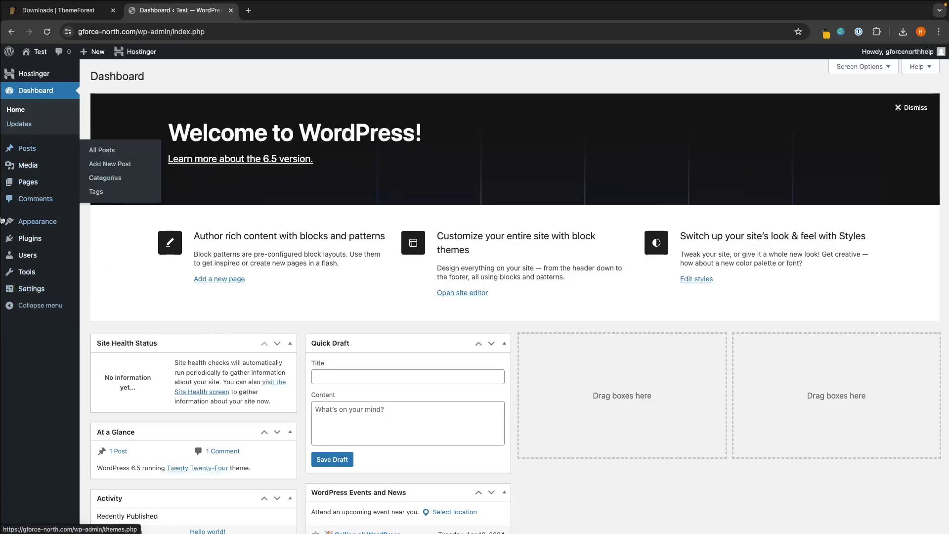
mouse_move(37, 224)
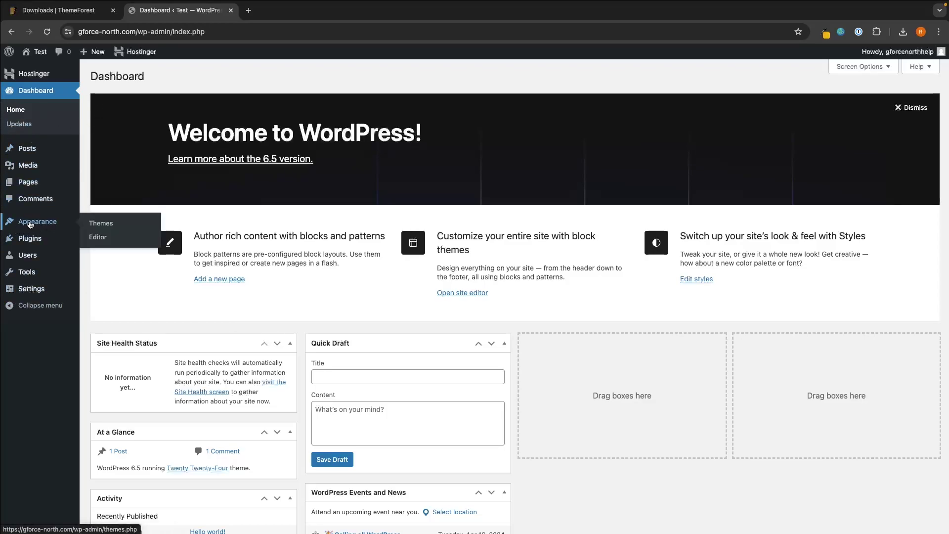
click(105, 228)
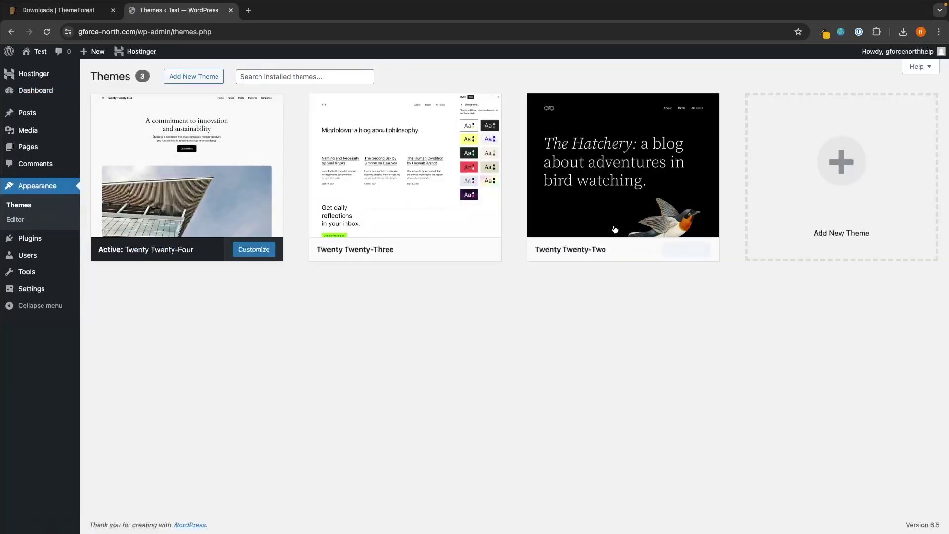
- Upload the downloaded themeforest theme zip through Add New Theme and install it
click(185, 79)
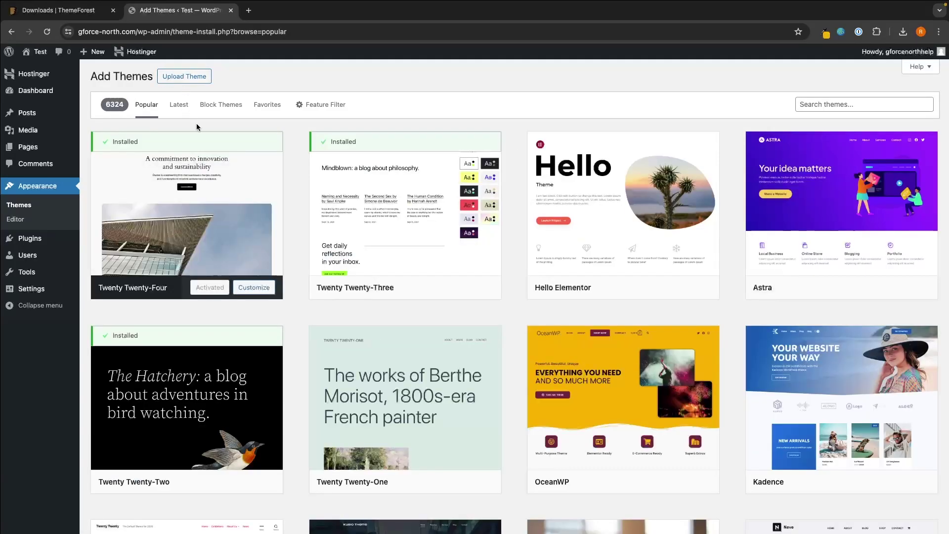
click(185, 79)
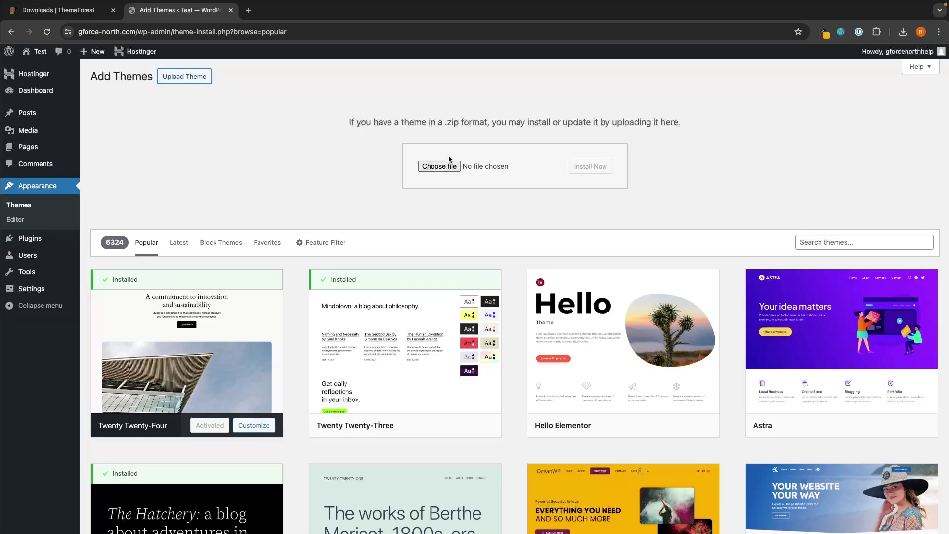
click(435, 167)
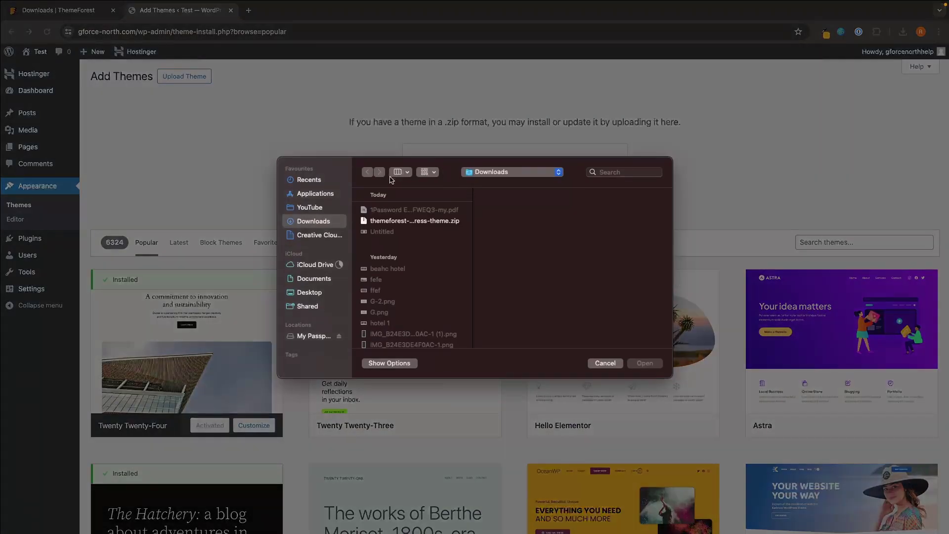
click(384, 222)
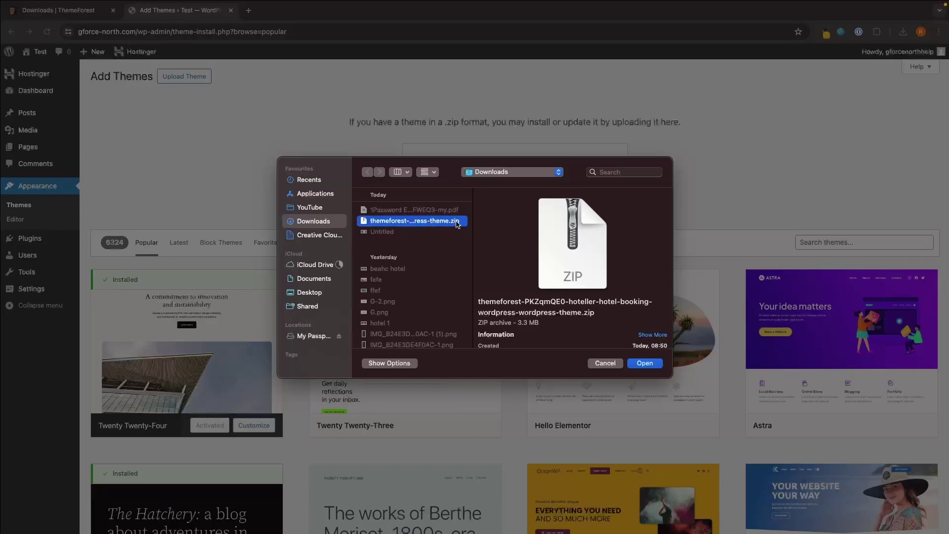
double_click(457, 223)
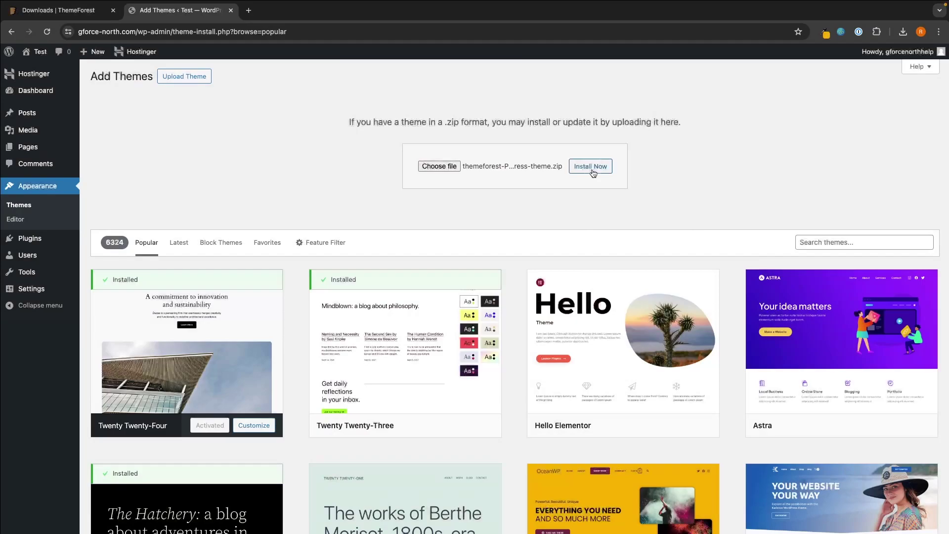
click(593, 171)
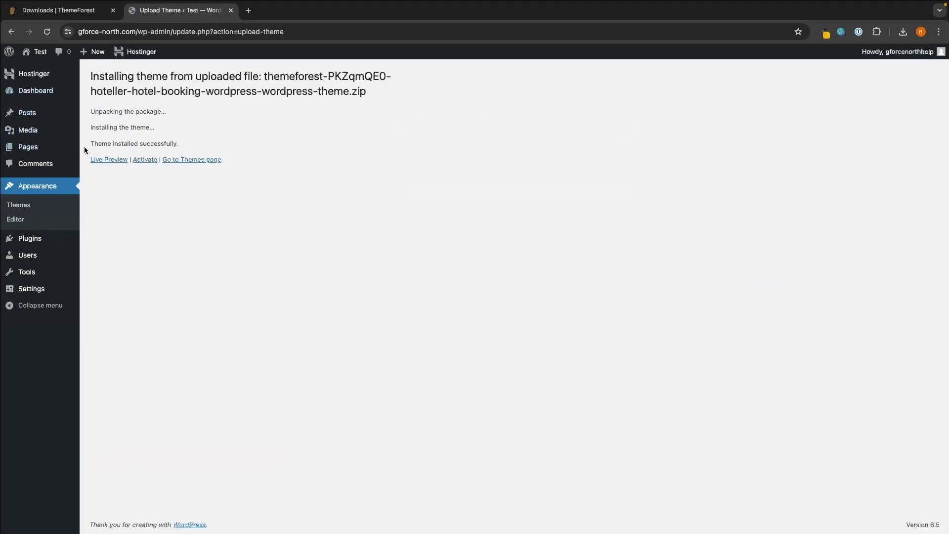
- Activate the newly installed Hoteller theme
drag(89, 144, 189, 149)
click(189, 147)
click(146, 161)
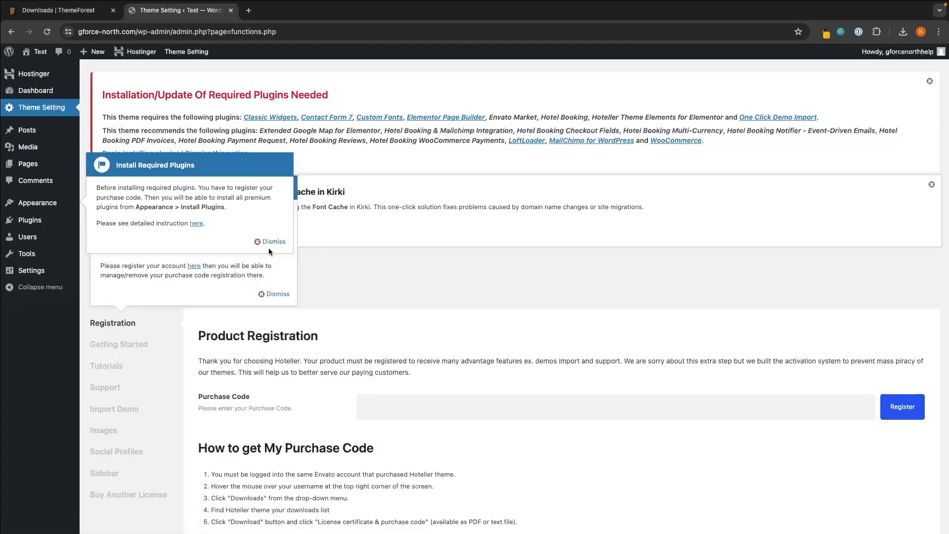
- Dismiss the required-plugins and registration notices, then select the empty Purchase Code field
click(270, 245)
click(276, 294)
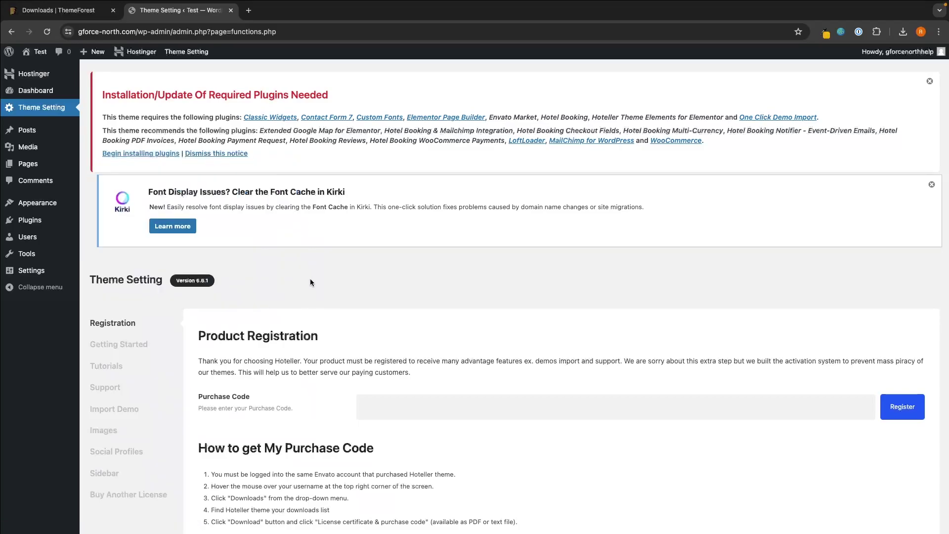
scroll(310, 278, down, 1)
scroll(310, 279, down, 3)
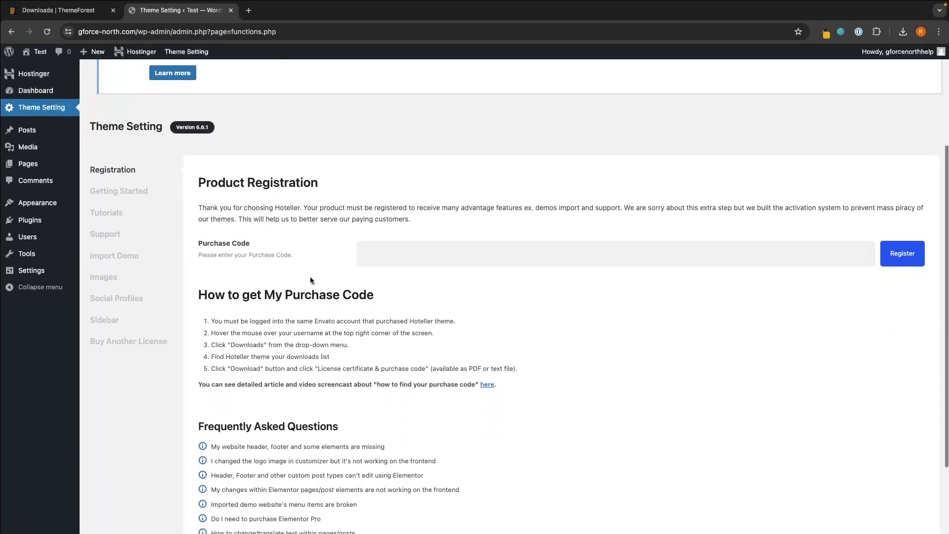
drag(195, 205, 218, 206)
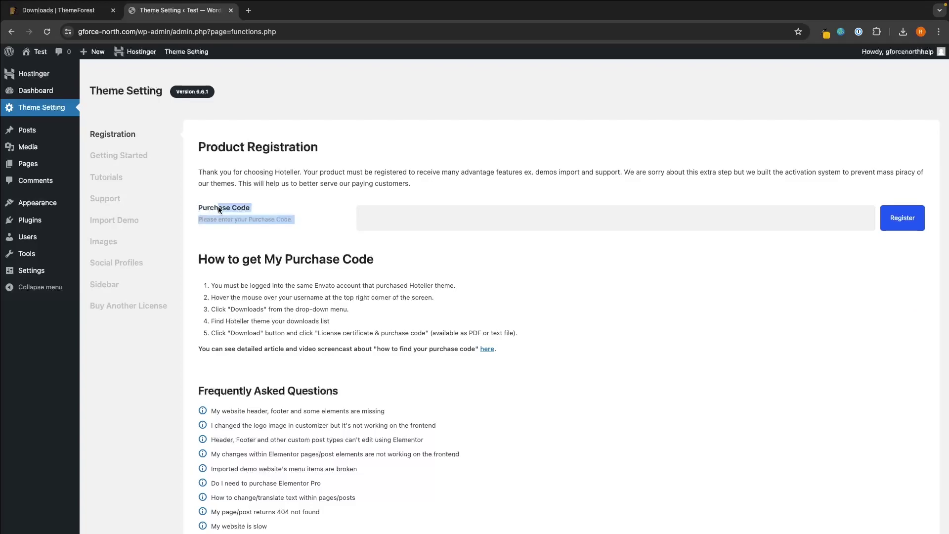
click(257, 209)
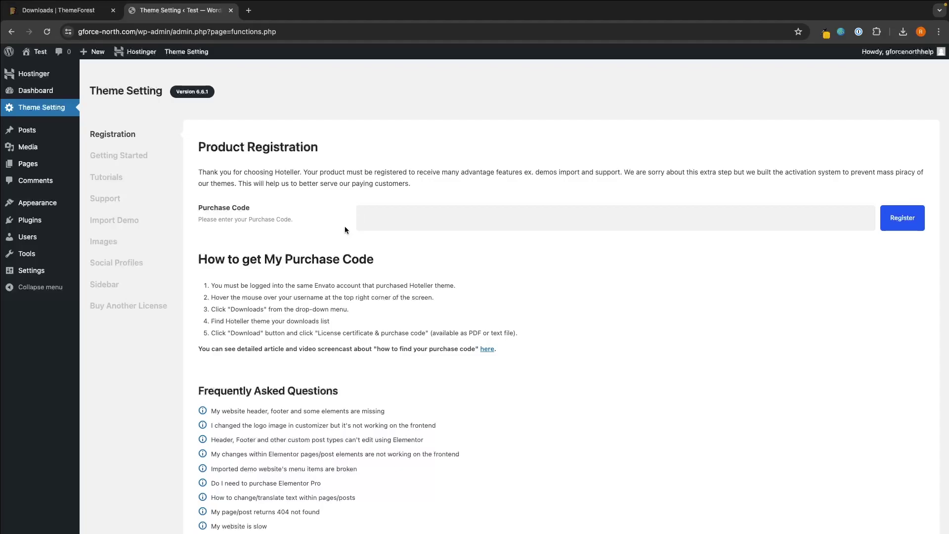
- Download and open the Hotel Booking WordPress license certificate & purchase code PDF
click(59, 10)
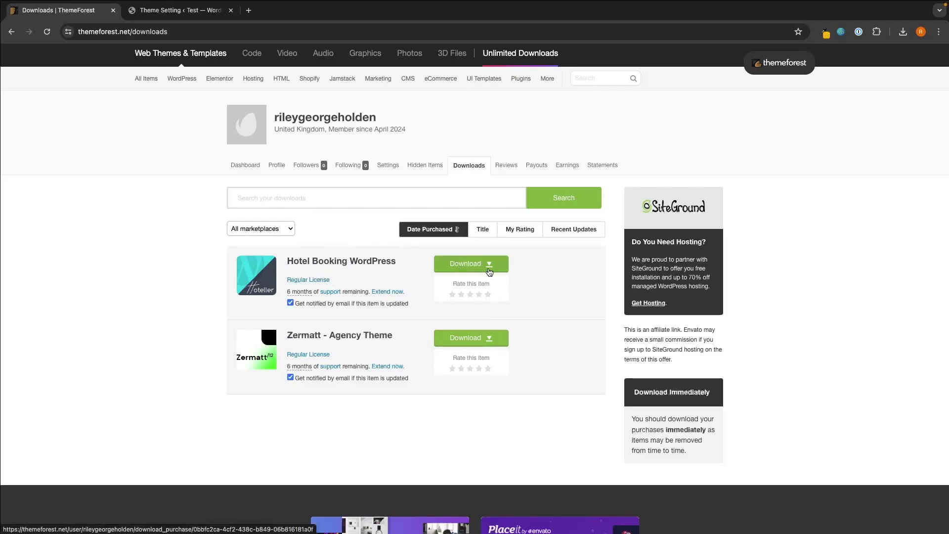
mouse_move(489, 272)
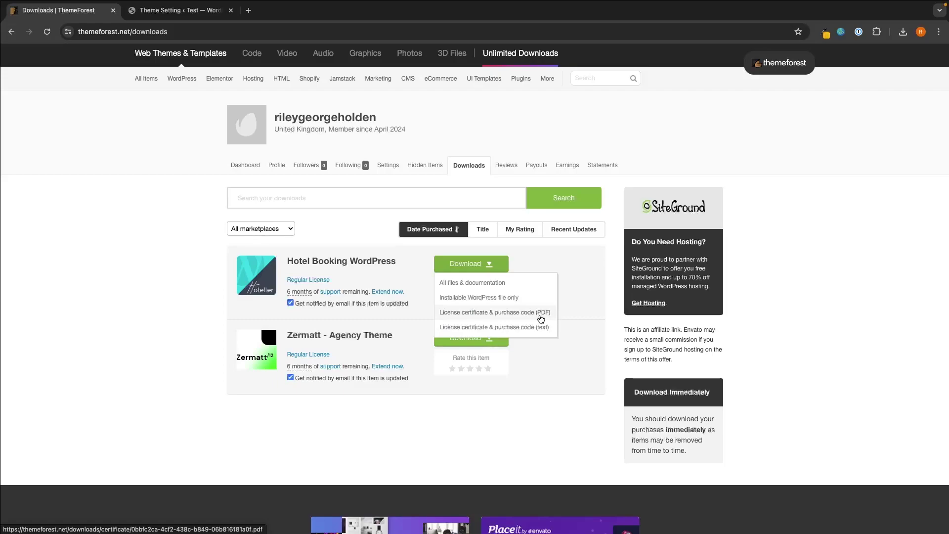
click(544, 316)
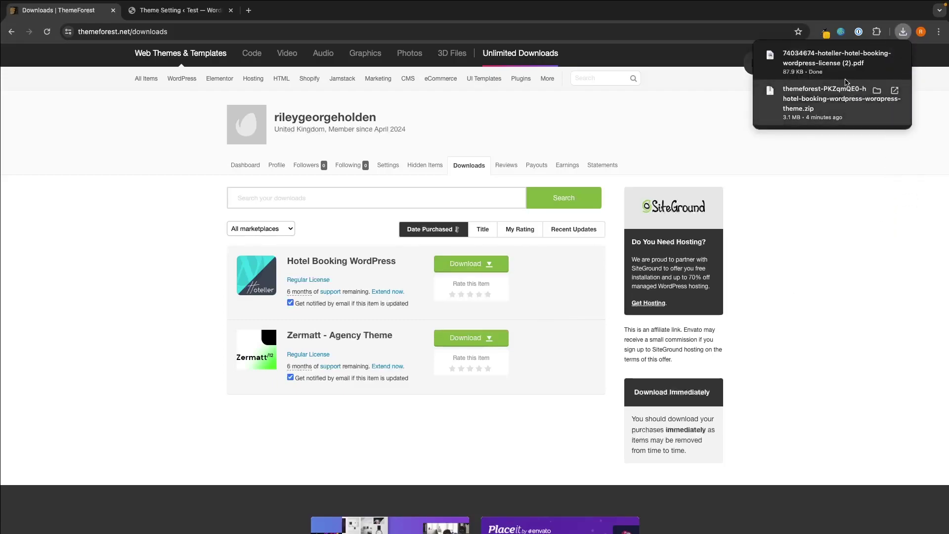
click(847, 73)
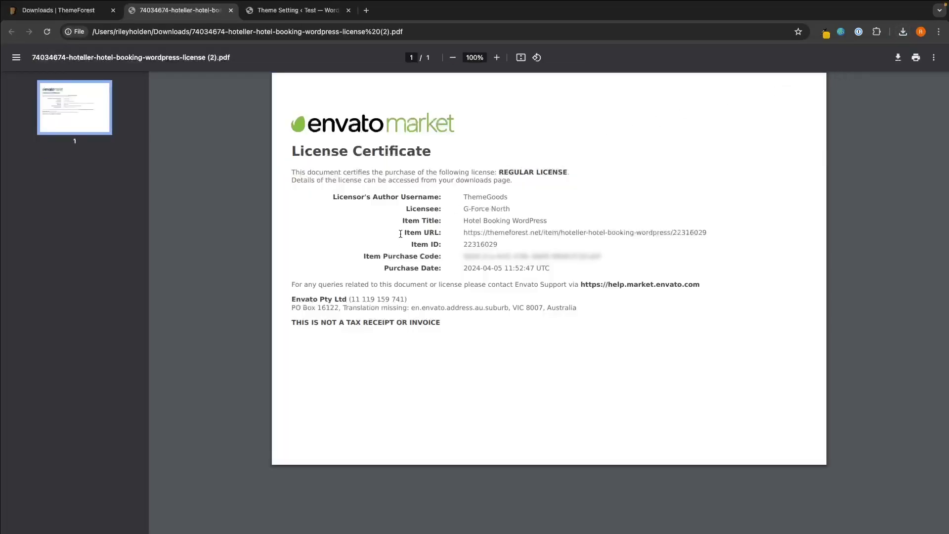
- Copy the Item Purchase Code from the license PDF and return to the WordPress tab
drag(362, 256, 446, 256)
click(447, 256)
drag(465, 256, 528, 255)
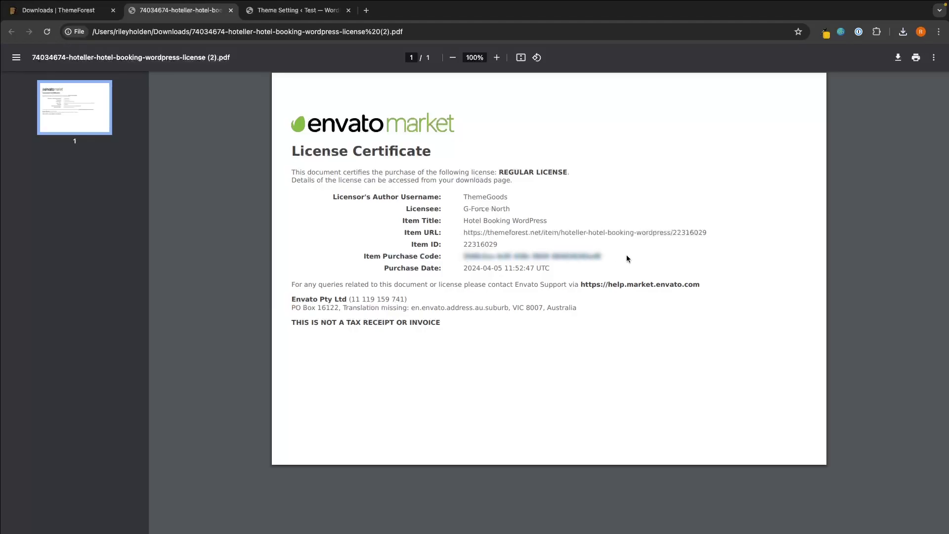
key(ctrl+Tab)
- Paste the copied purchase code into the Purchase Code field and confirm the product is registered
click(447, 226)
key(ctrl+v)
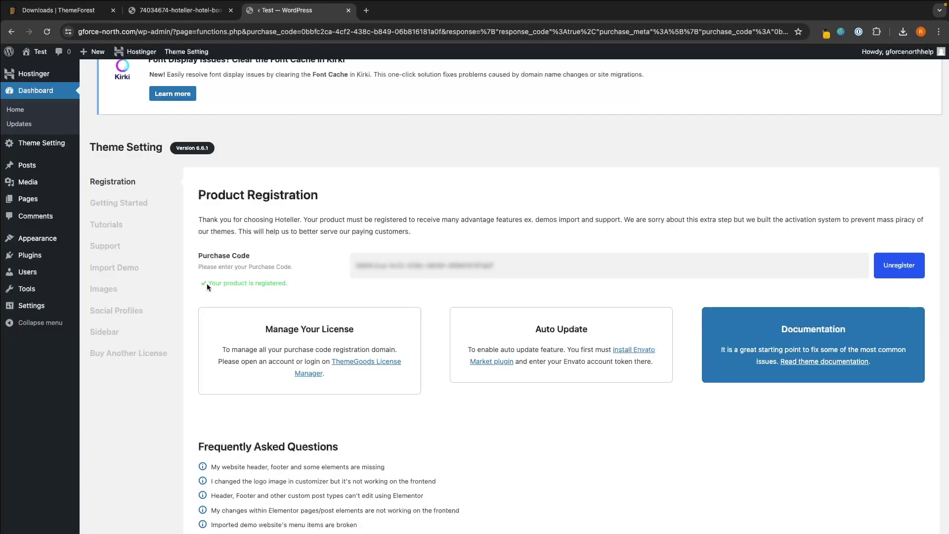
drag(206, 284, 276, 286)
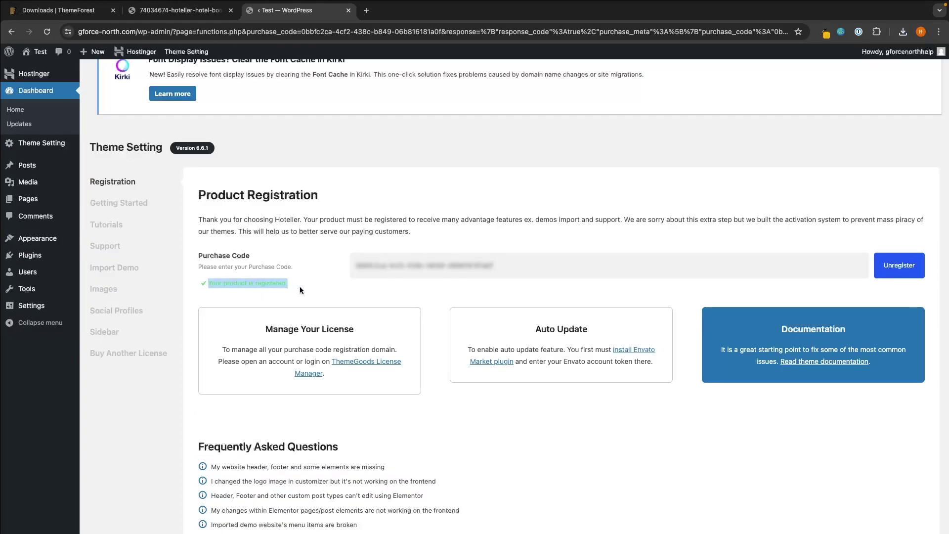
click(300, 286)
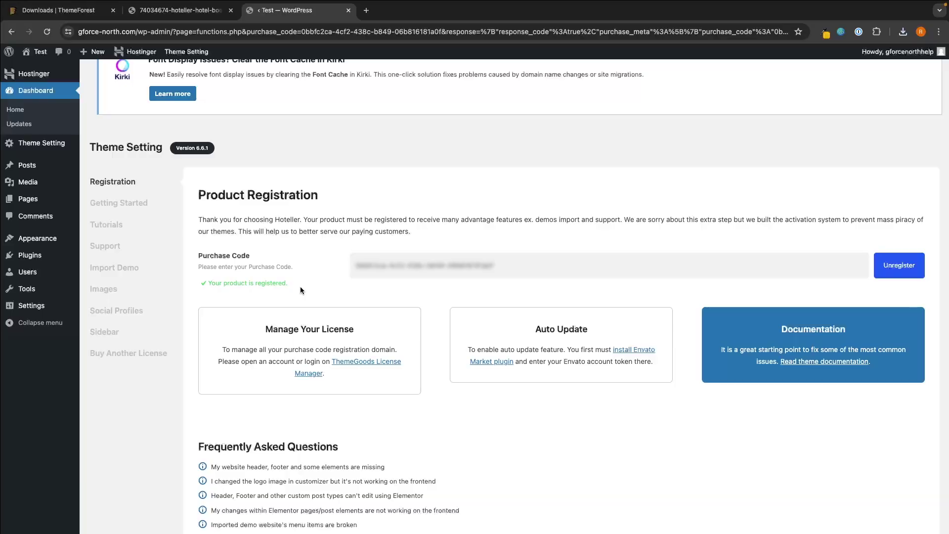